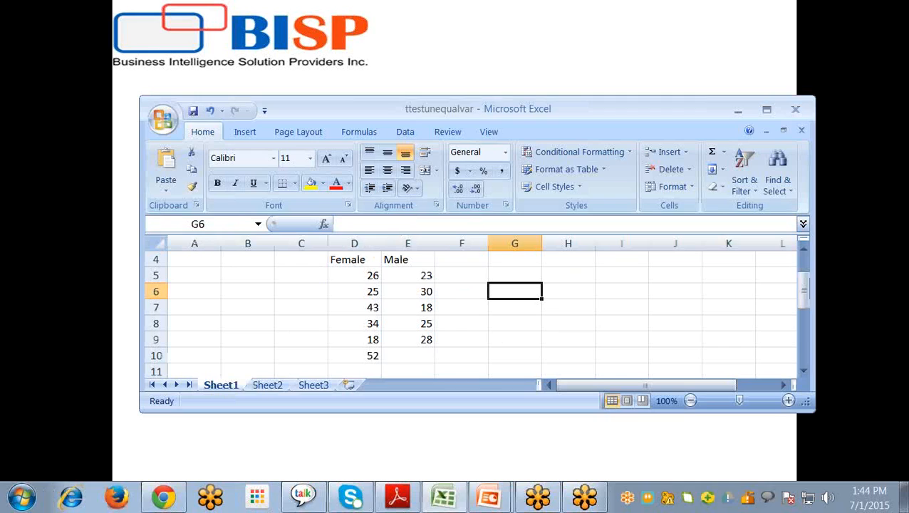
Step: Maximize the workbook window and open the Data Analysis tool t-Test: Two-Sample Assuming Unequal Variances
double_click(677, 112)
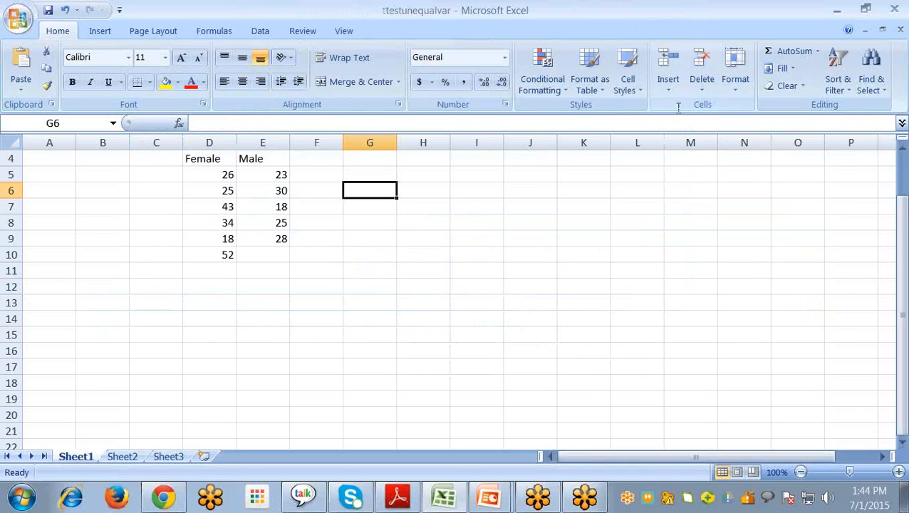
scroll(290, 275, "up", 1)
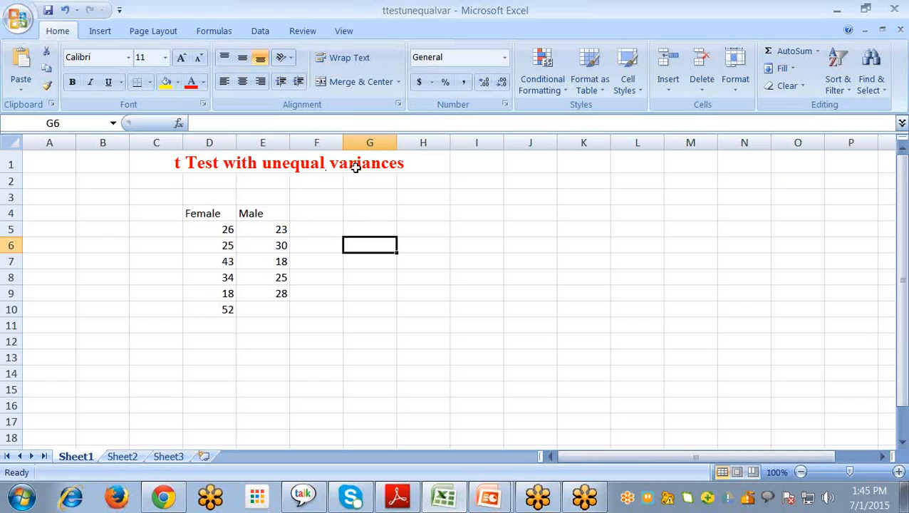
left_click(260, 30)
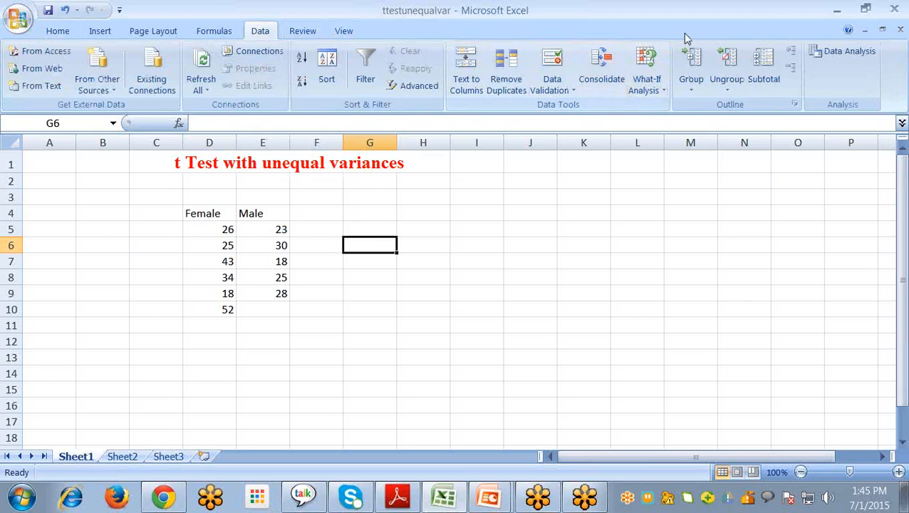
left_click(814, 51)
left_click(837, 50)
left_click_drag(496, 285, 524, 170)
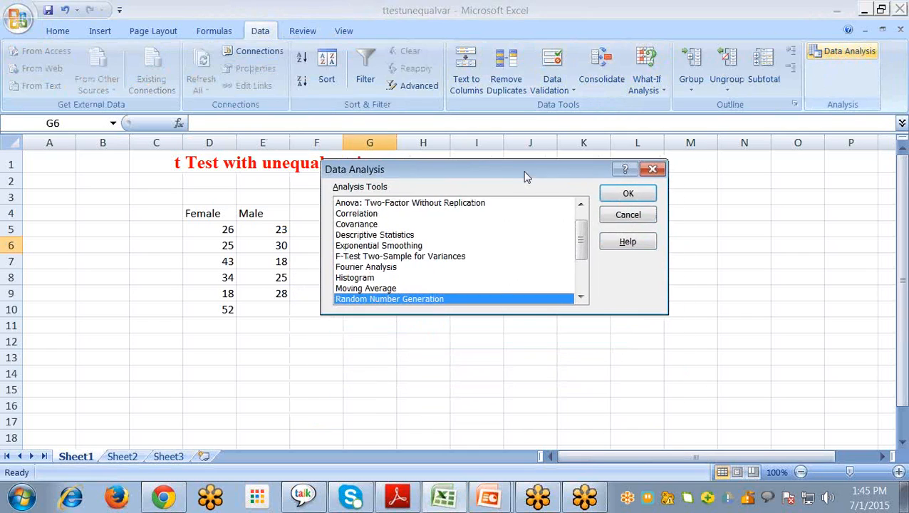
left_click_drag(580, 245, 582, 284)
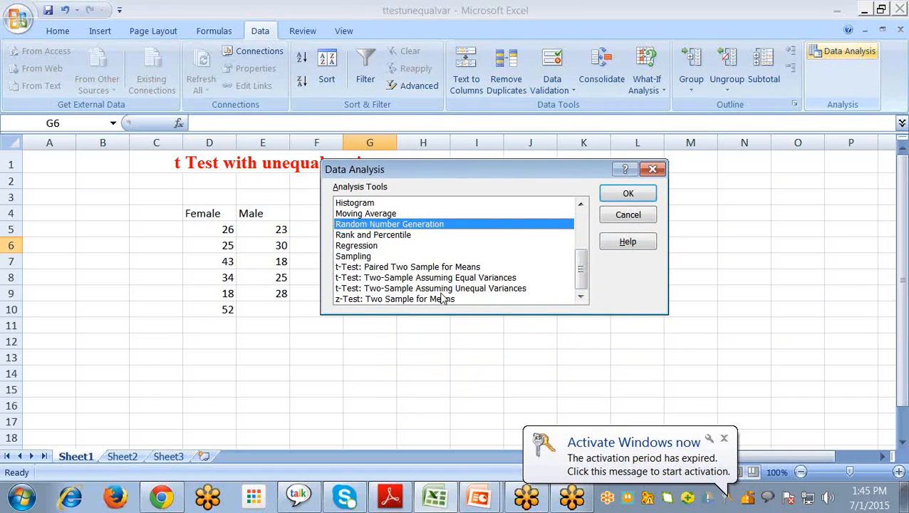
left_click(464, 289)
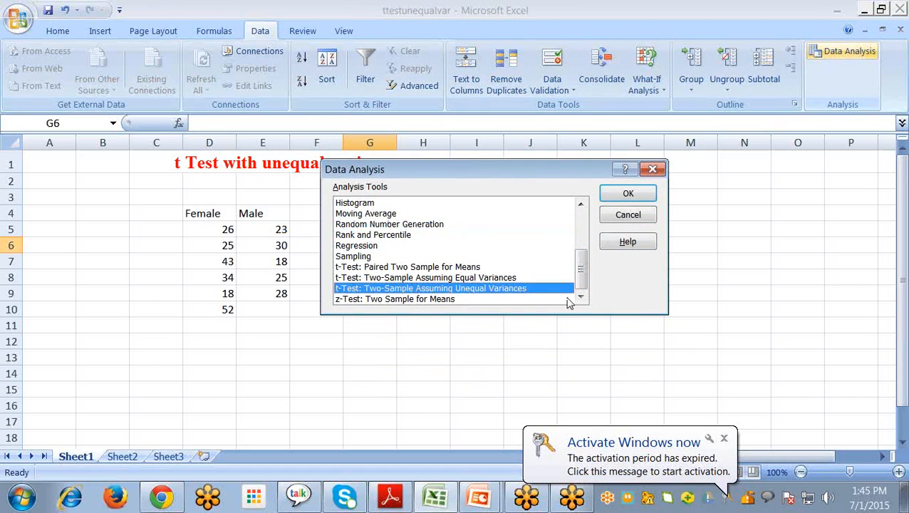
left_click(626, 195)
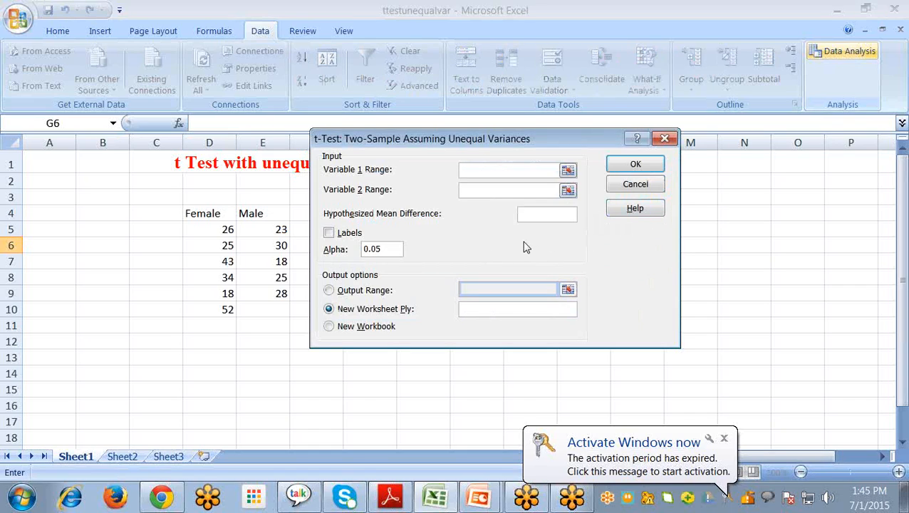
Step: Set the Variable 1 Range to the Female column including its header, $D$4:$D$10
left_click_drag(497, 140, 536, 166)
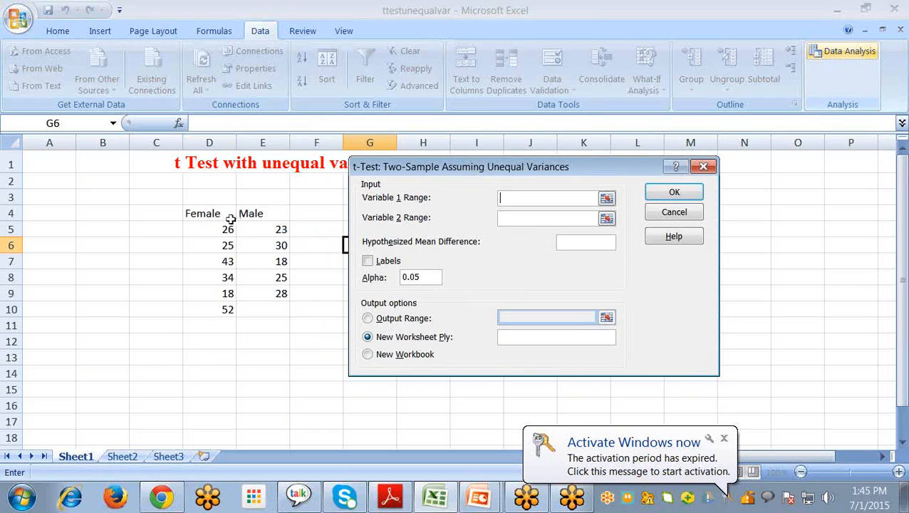
left_click(605, 199)
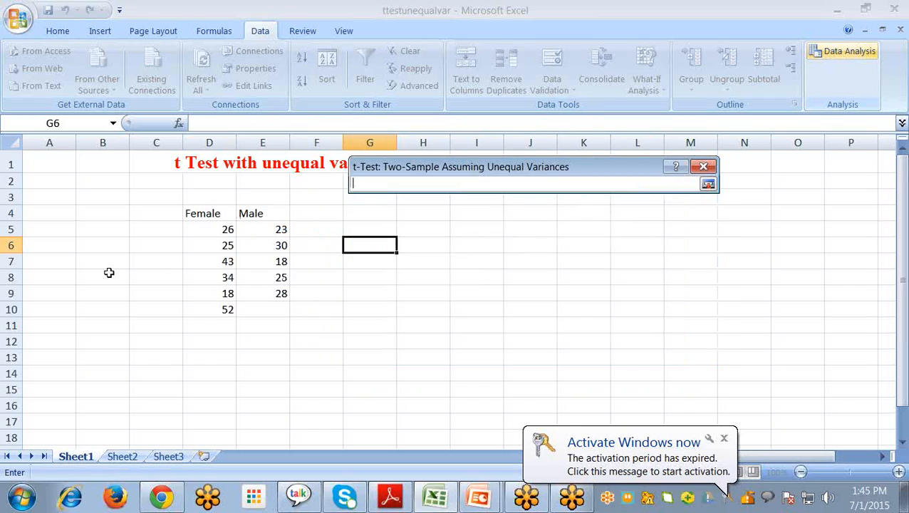
left_click(213, 214)
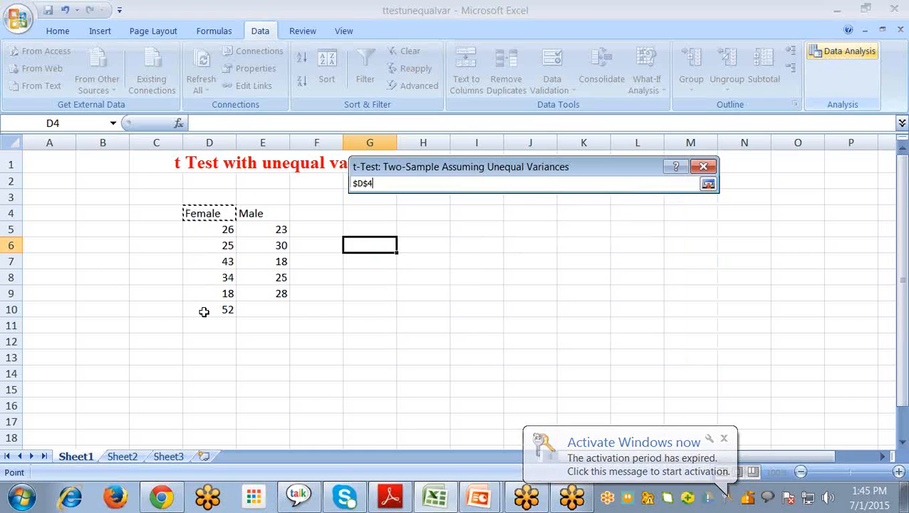
left_click(206, 310, "shift")
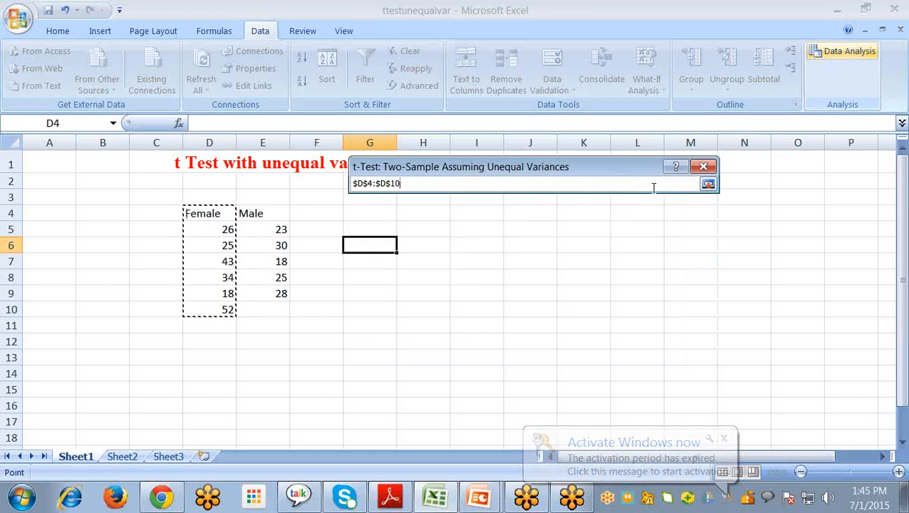
left_click(708, 184)
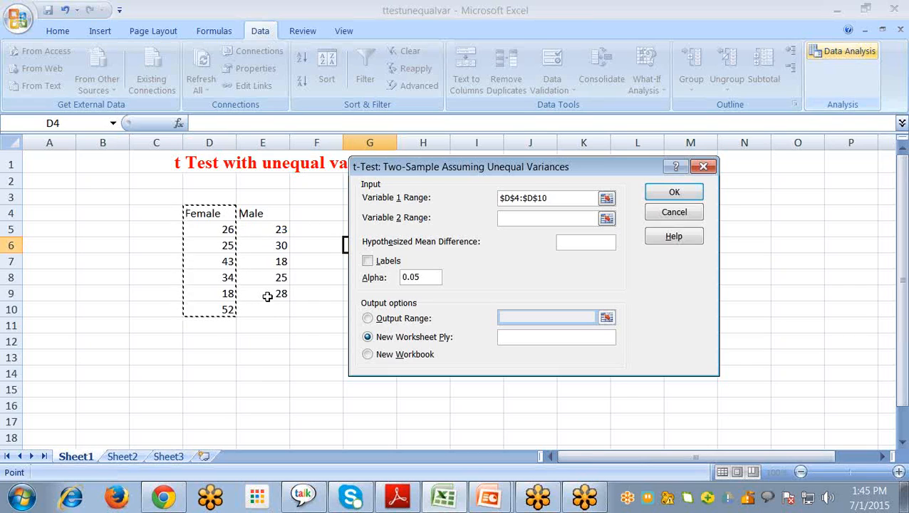
Step: Set the Variable 2 Range to the Male column including its header, $E$4:$E$9, keeping Variable 1 at $D$4:$D$10
left_click(259, 212)
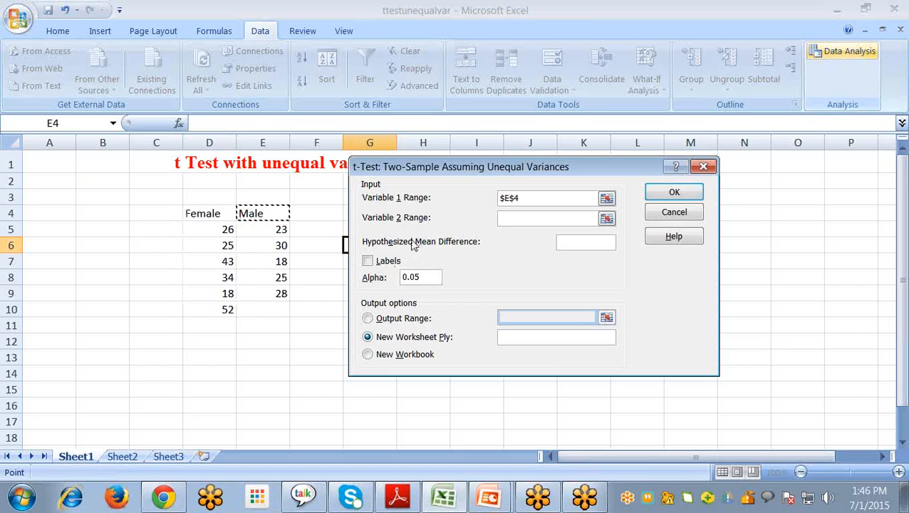
key("ctrl+z")
left_click(519, 218)
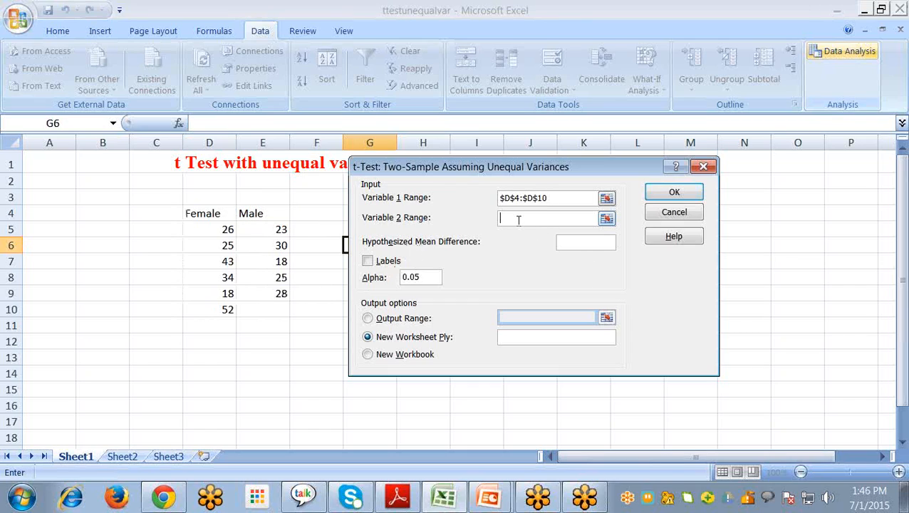
left_click(606, 218)
left_click_drag(262, 210, 274, 292)
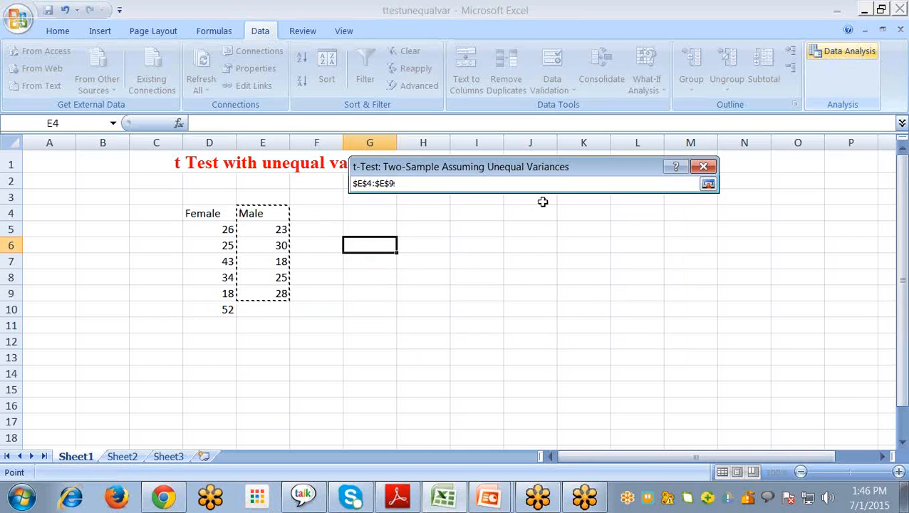
left_click(707, 183)
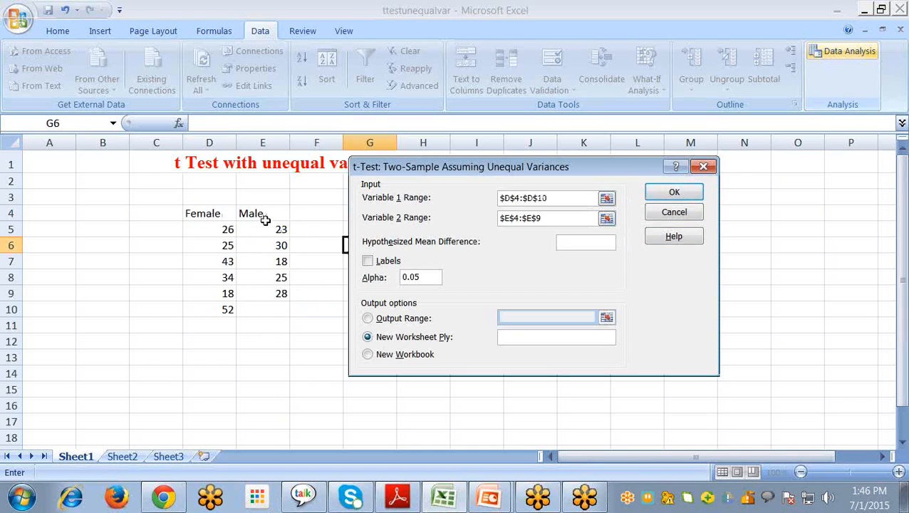
left_click(560, 197)
left_click(209, 213)
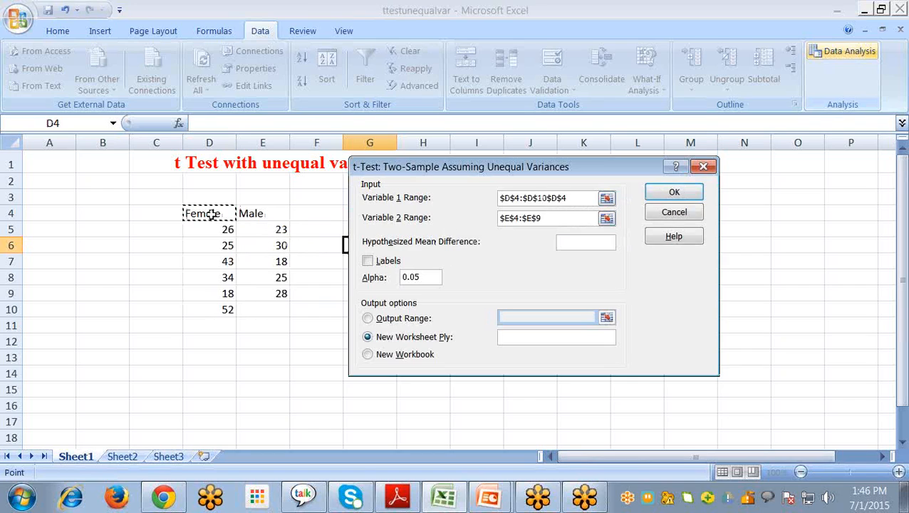
key("BackSpace")
key("BackSpace")
key("BackSpace")
key("BackSpace")
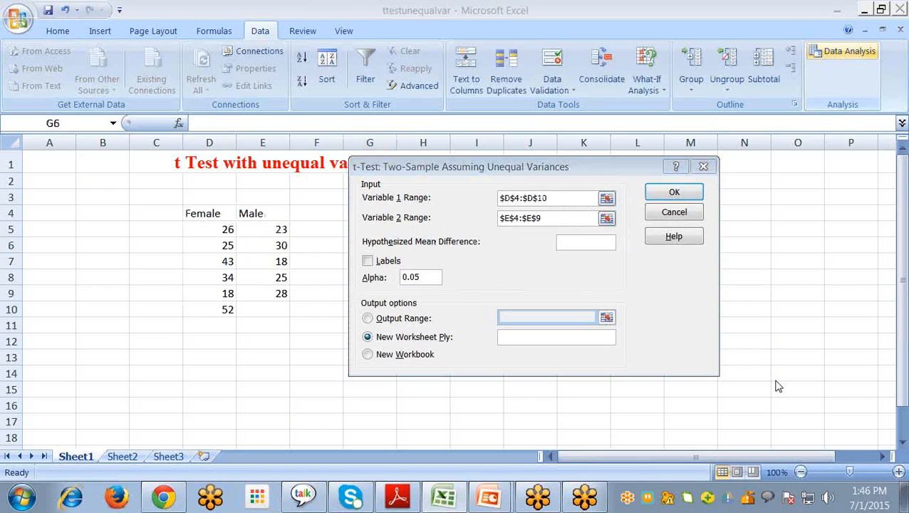
Step: Set the Hypothesized Mean Difference to 0 and mark the input ranges as containing labels
left_click(580, 244)
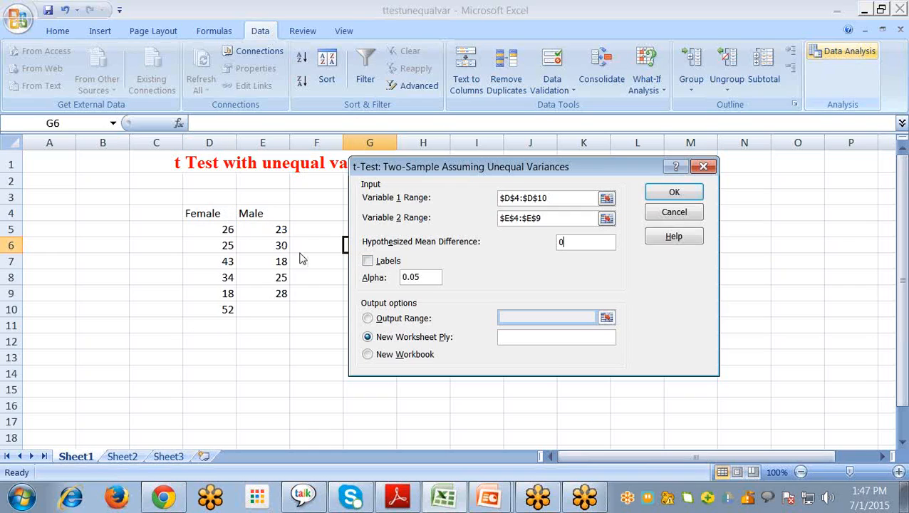
left_click(367, 261)
Step: Send the t-test output to cell $G$6 on the current sheet and run the analysis
left_click(368, 319)
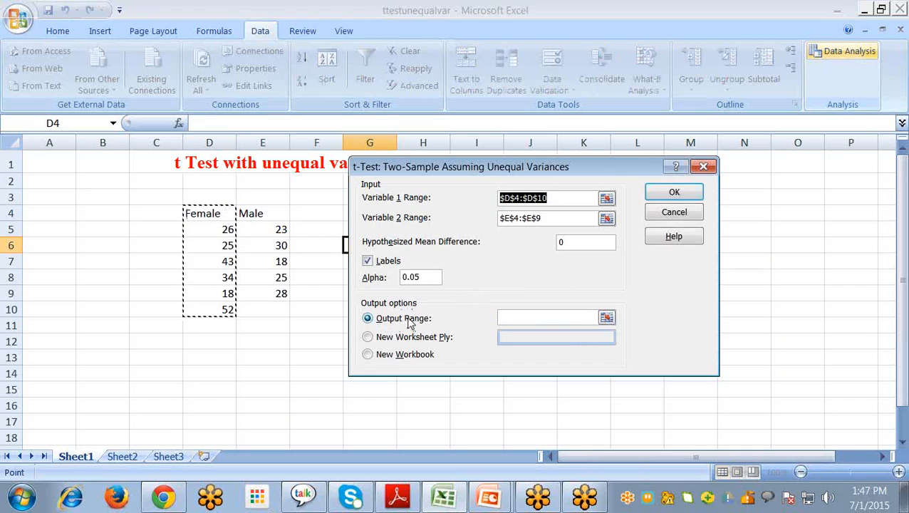
left_click(511, 317)
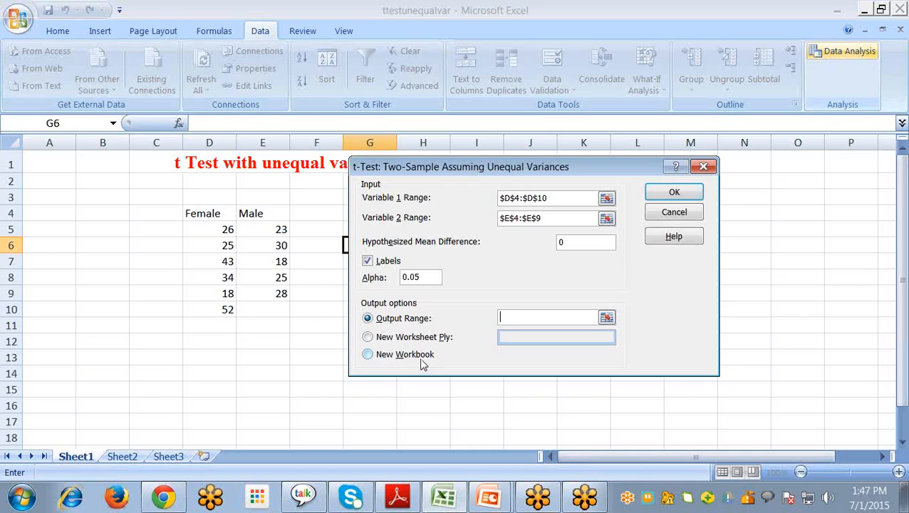
left_click(367, 318)
left_click(517, 318)
left_click(607, 317)
left_click(371, 244)
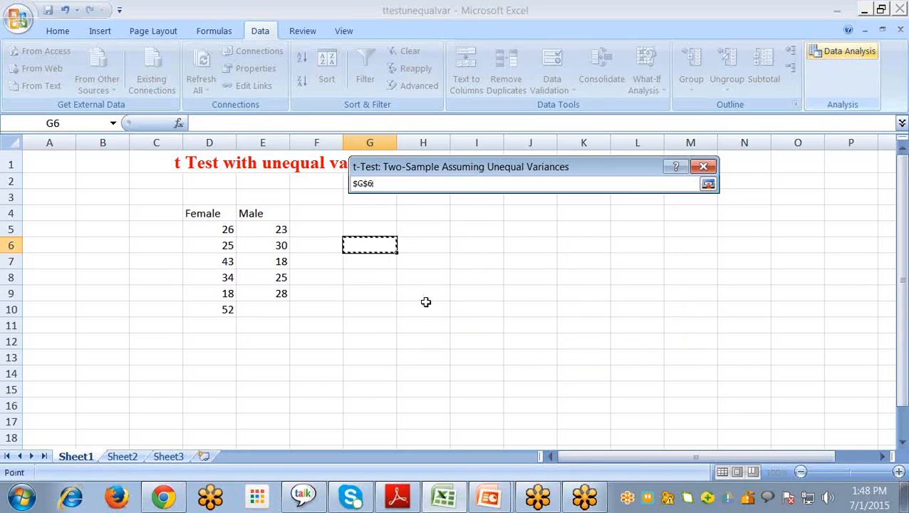
left_click(708, 185)
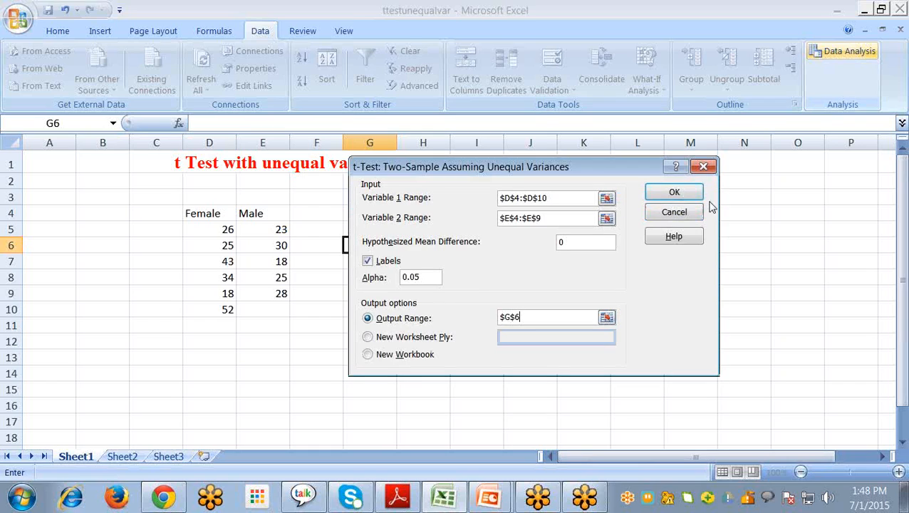
left_click(661, 195)
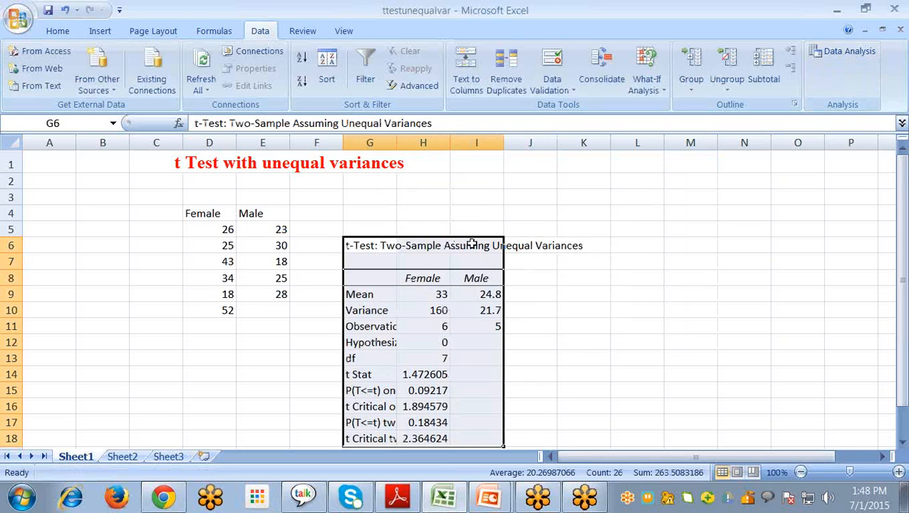
Step: Widen columns G to I of the t-test output and review the Mean, Variance and Observations rows for both groups
left_click_drag(396, 143, 623, 142)
scroll(501, 281, "down", 1)
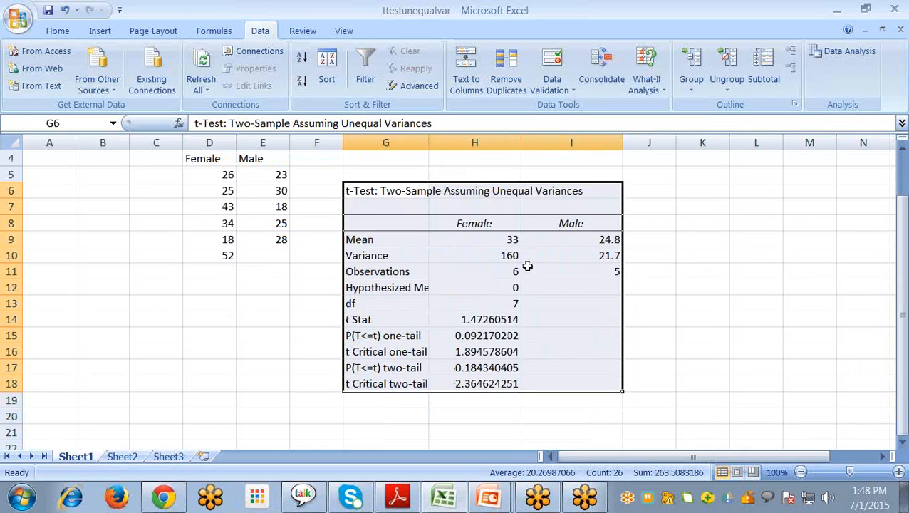
left_click(365, 239)
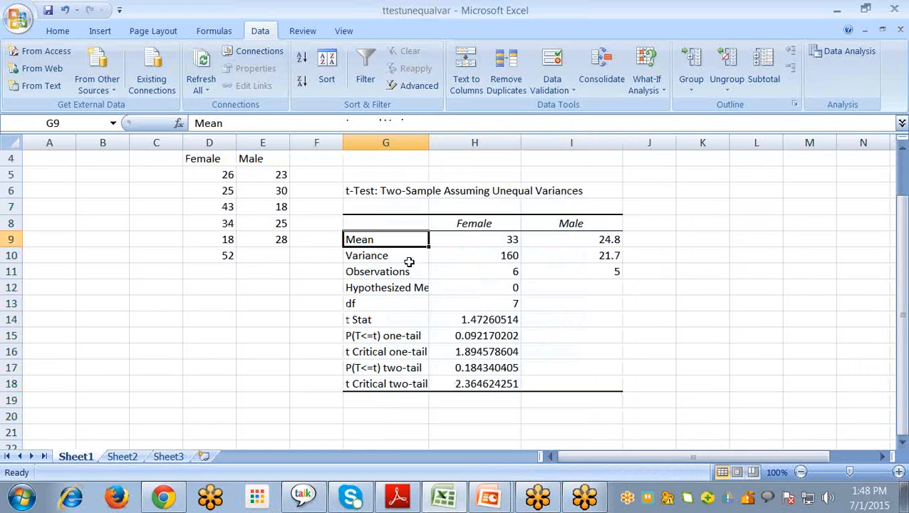
left_click(499, 239)
left_click(578, 238)
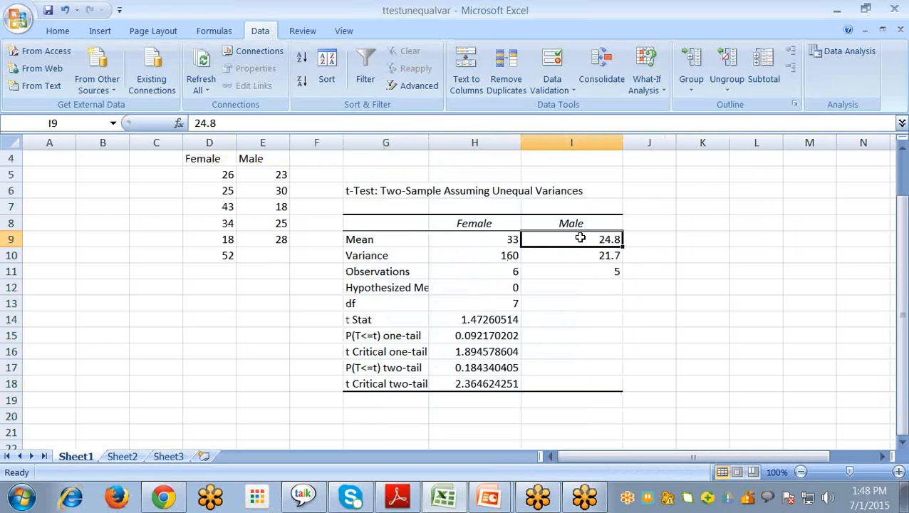
left_click(375, 258)
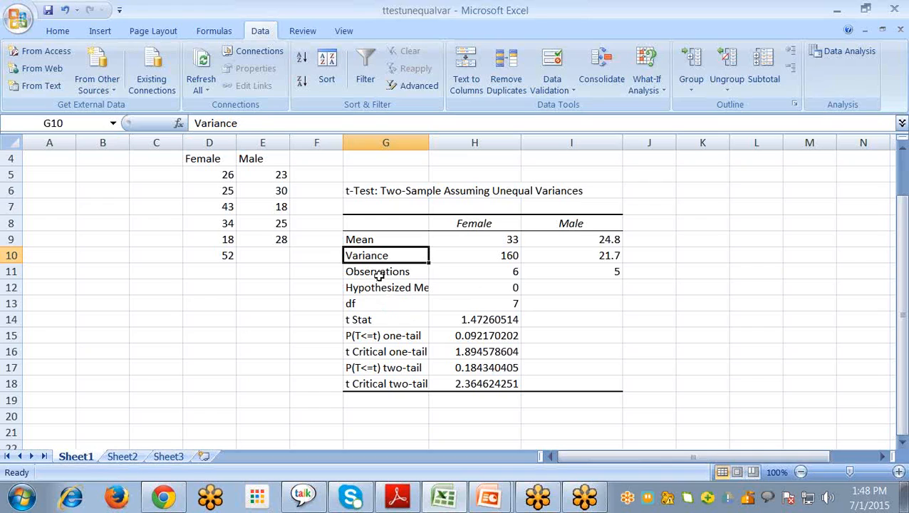
left_click(378, 273)
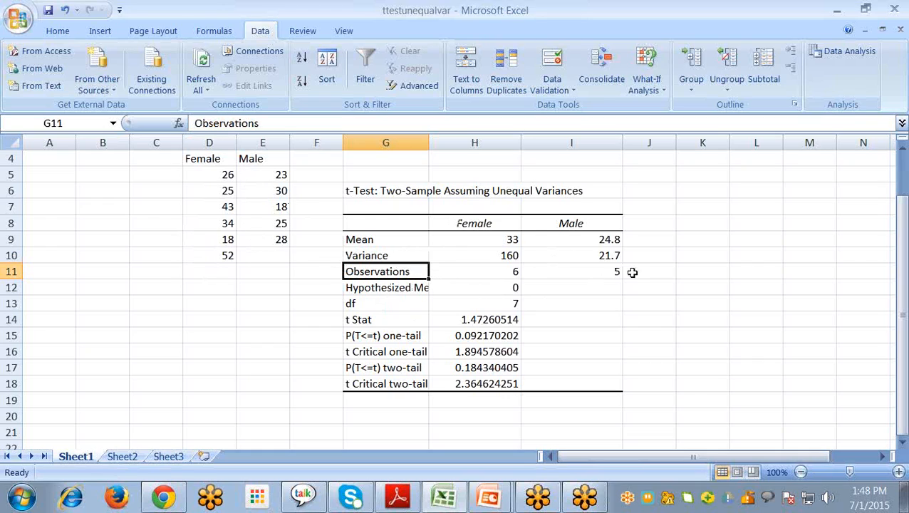
Step: Widen column G further for the Hypothesized Mean Difference label and examine that row, df and t Stat
left_click(383, 289)
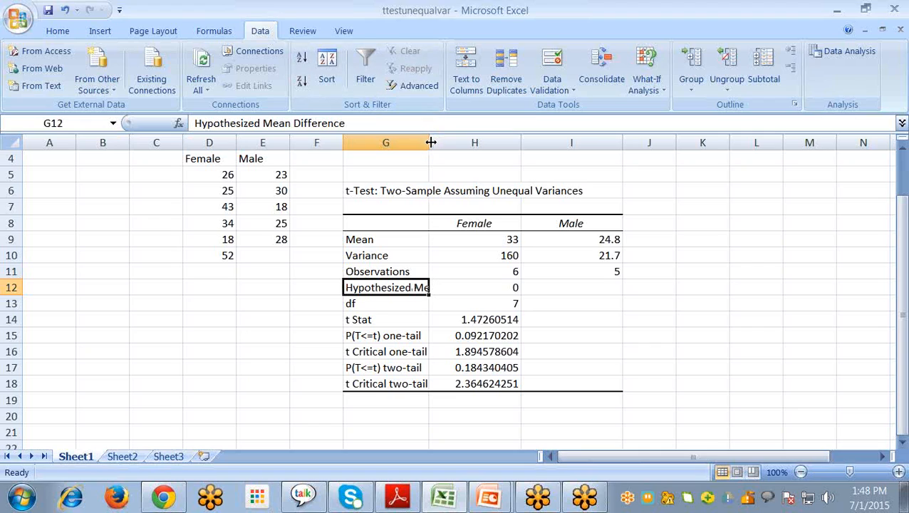
left_click_drag(429, 142, 456, 142)
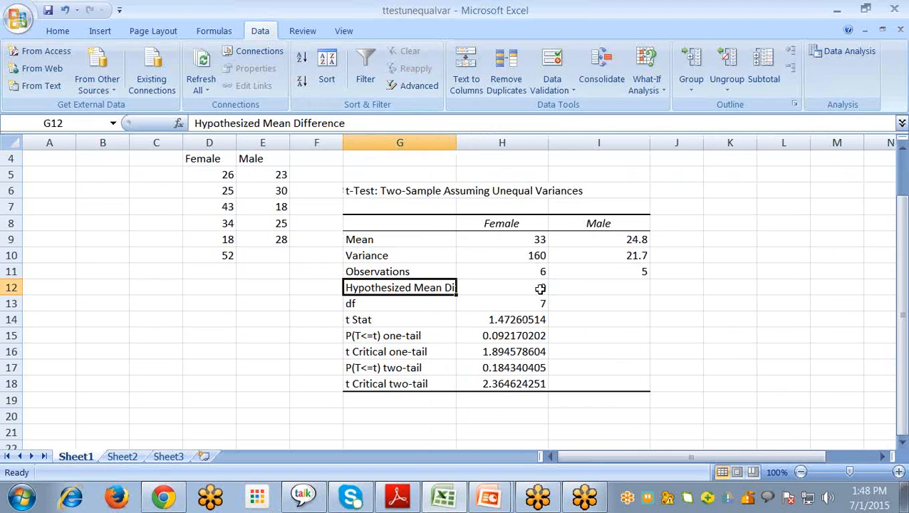
left_click(538, 288)
left_click(366, 307)
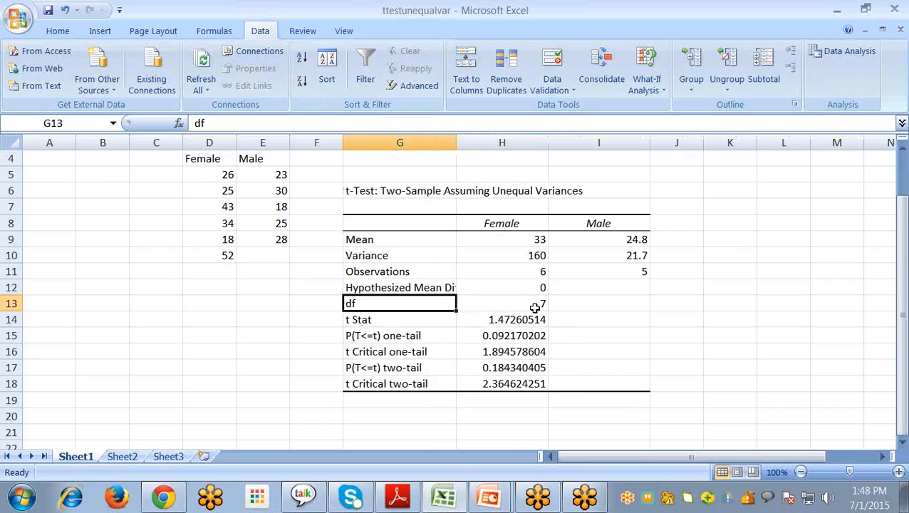
left_click(360, 324)
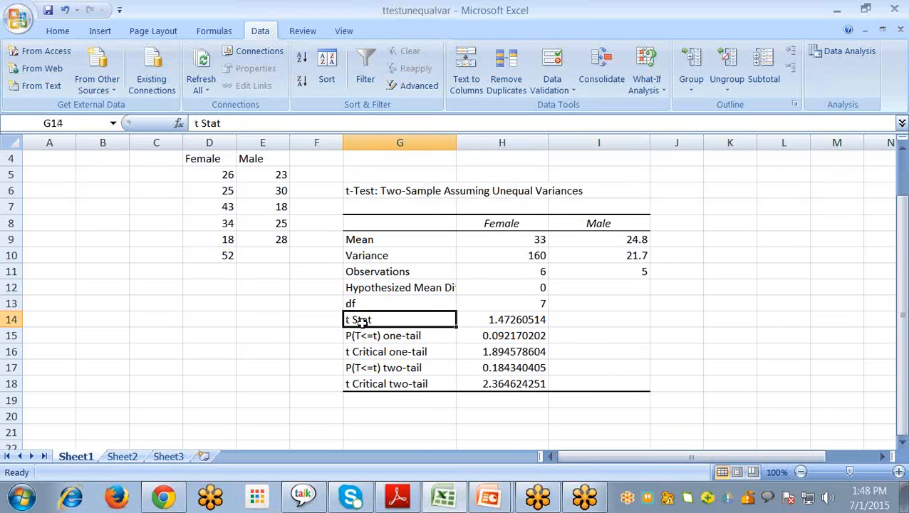
scroll(367, 343, "down", 1)
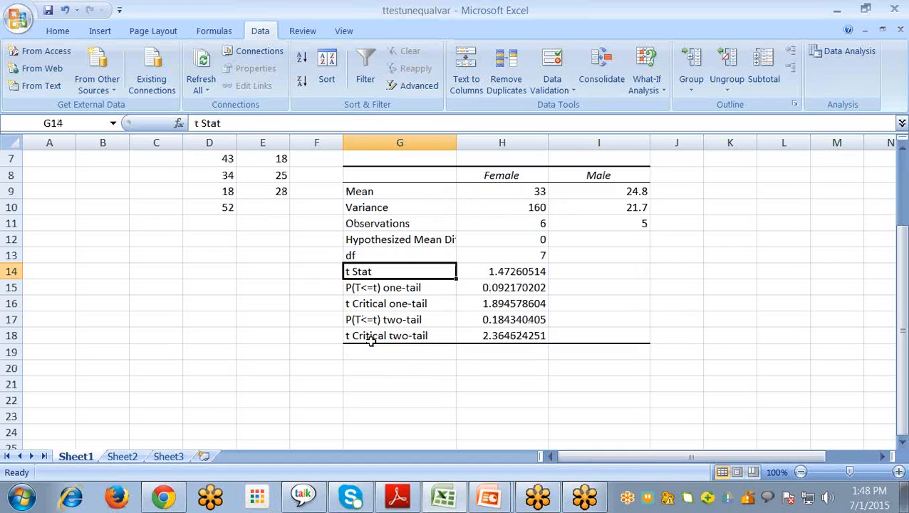
scroll(369, 270, "down", 1)
scroll(369, 272, "up", 1)
left_click(501, 274)
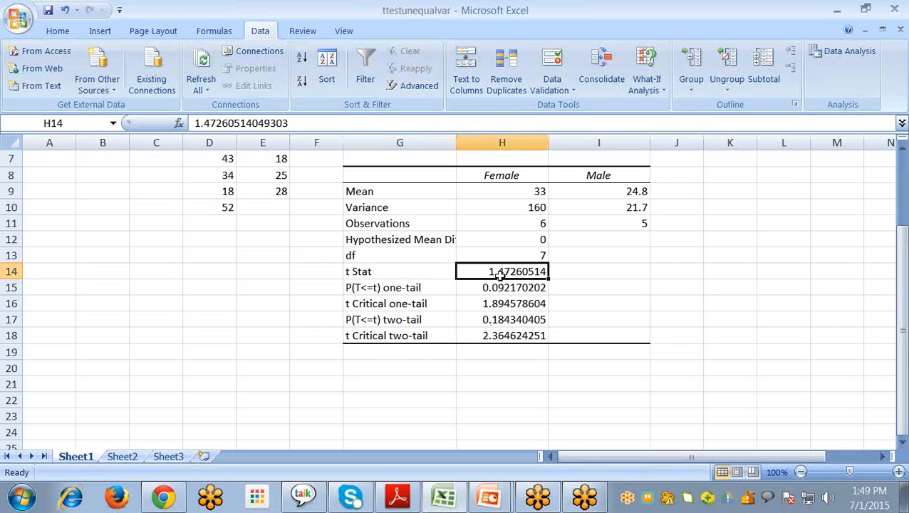
Step: Compare the t Stat with the t Critical two-tail value in the output and check the one-tail P value
left_click(497, 336)
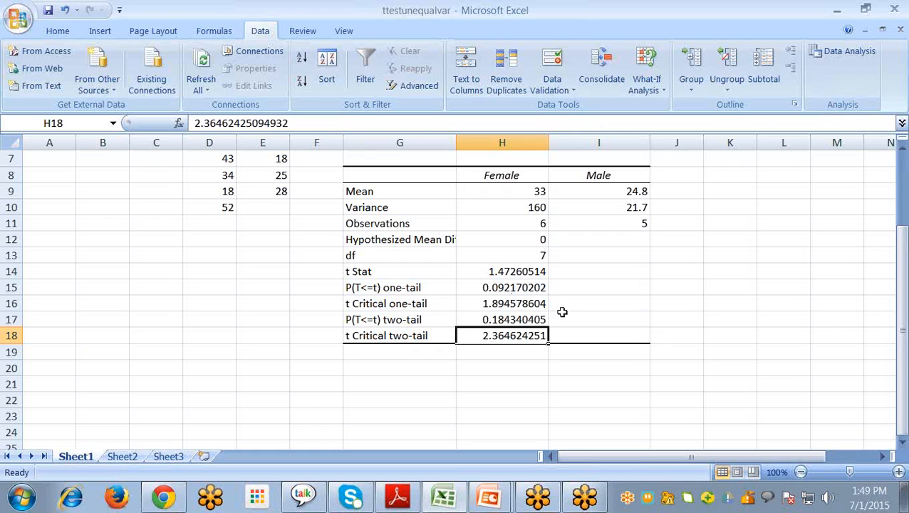
left_click(507, 287)
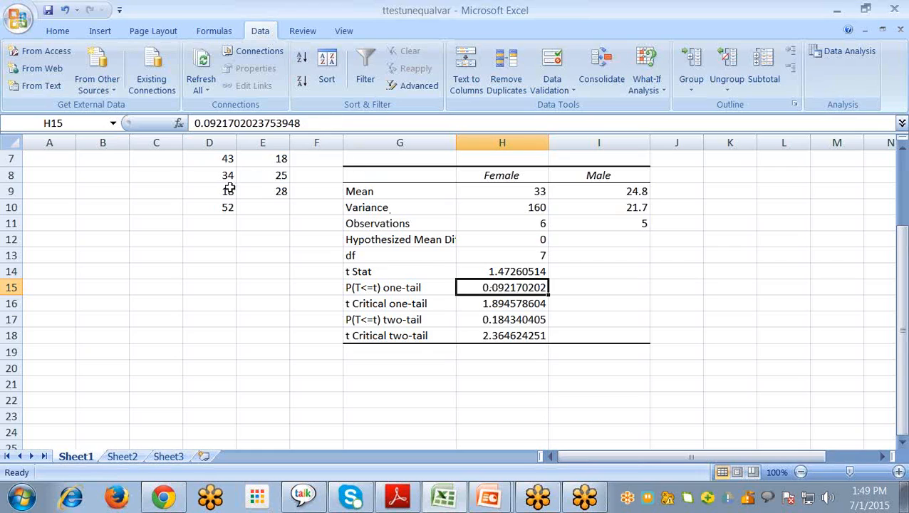
left_click(500, 272)
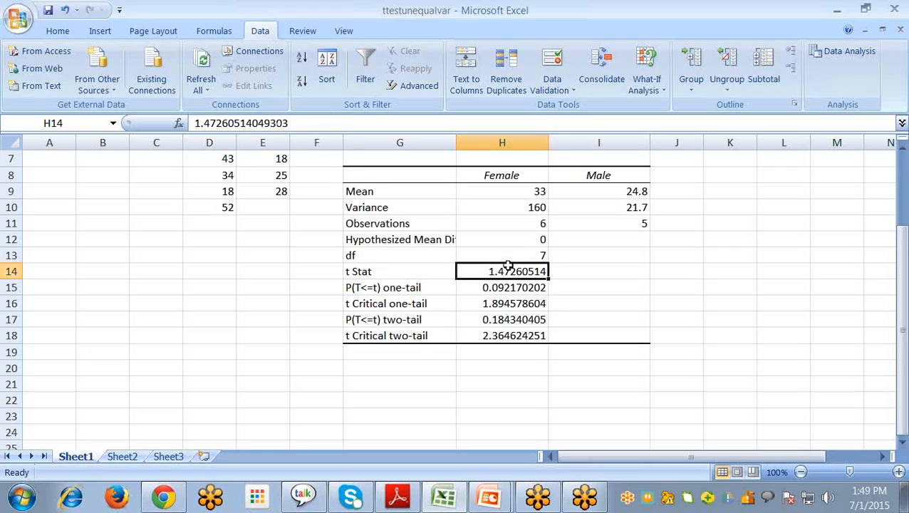
left_click(502, 336)
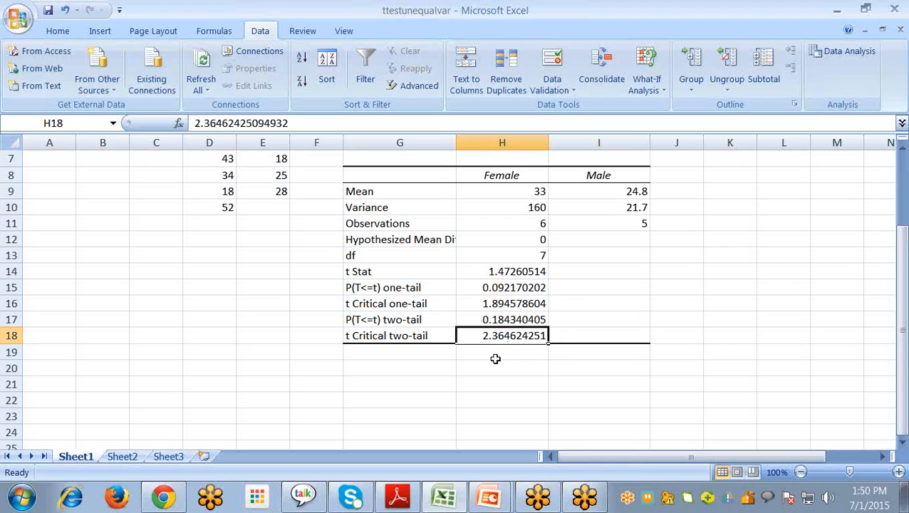
Step: Compare the Female and Male means in the t-test output and switch to the PowerPoint slide show
scroll(558, 316, "up", 1)
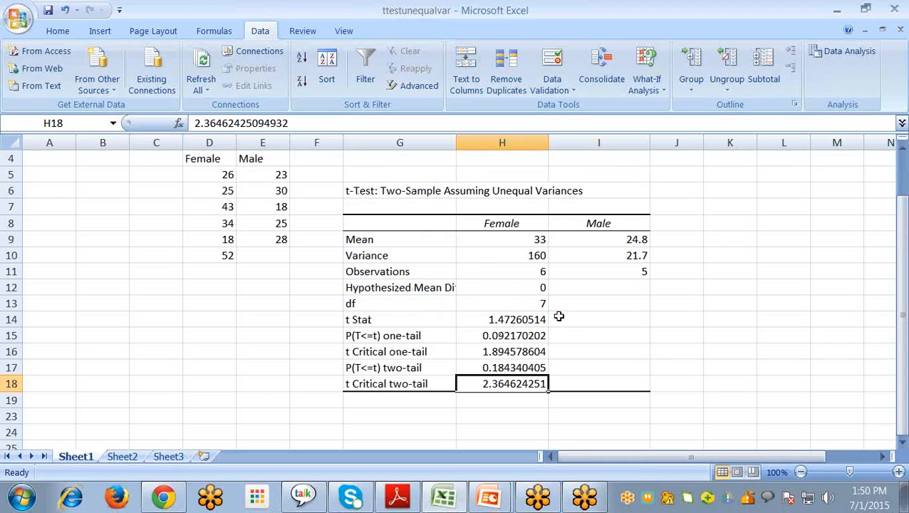
left_click(531, 244)
left_click(622, 235)
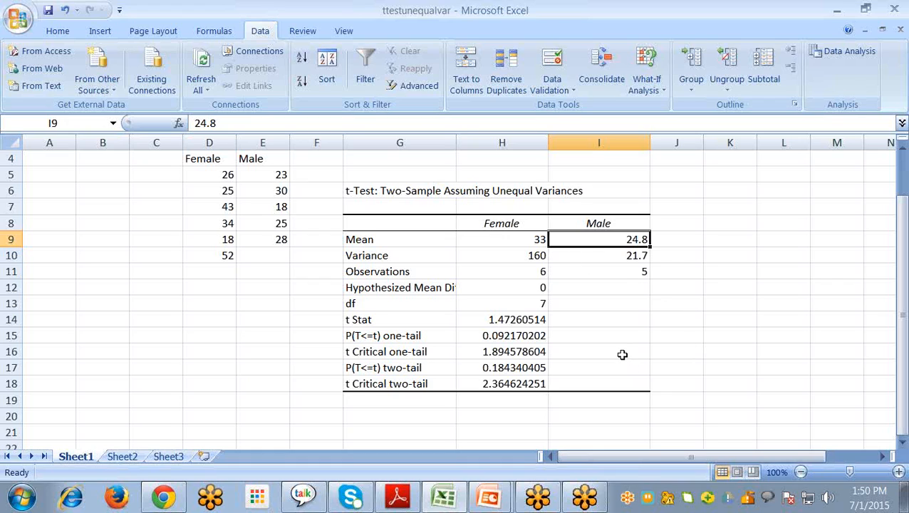
key("alt+Tab")
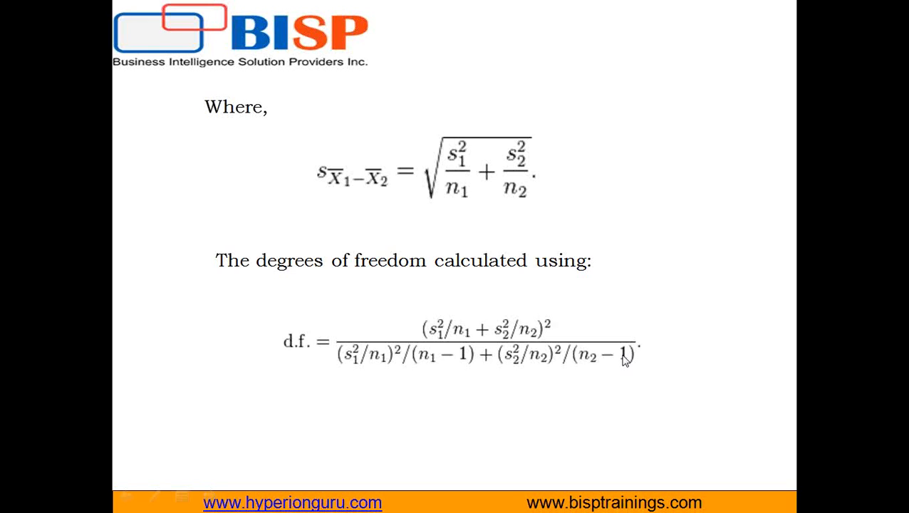